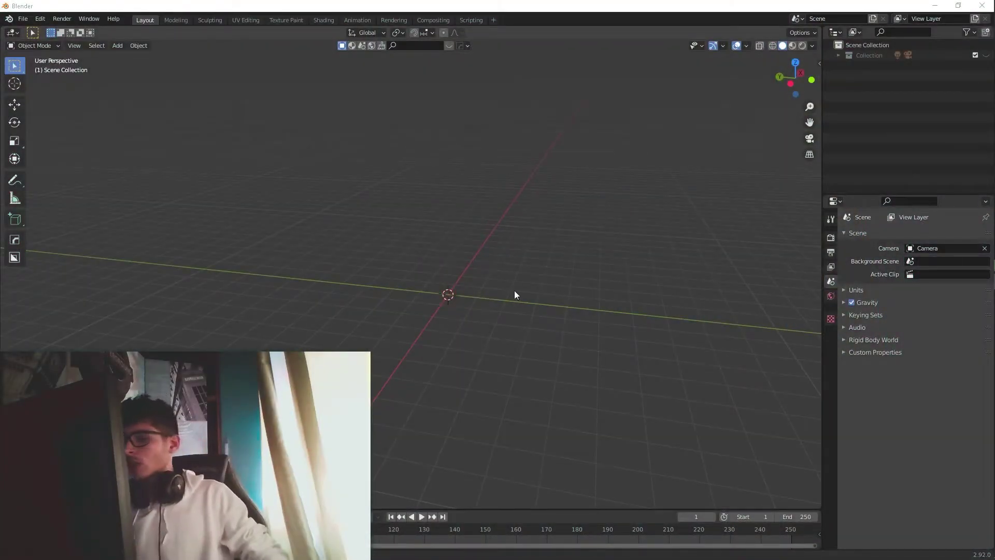
Add a cube and flatten it along Z into a thin slab.
{"action": "middle_click_drag", "start_coordinate": [463, 321], "coordinate": [449, 343]}
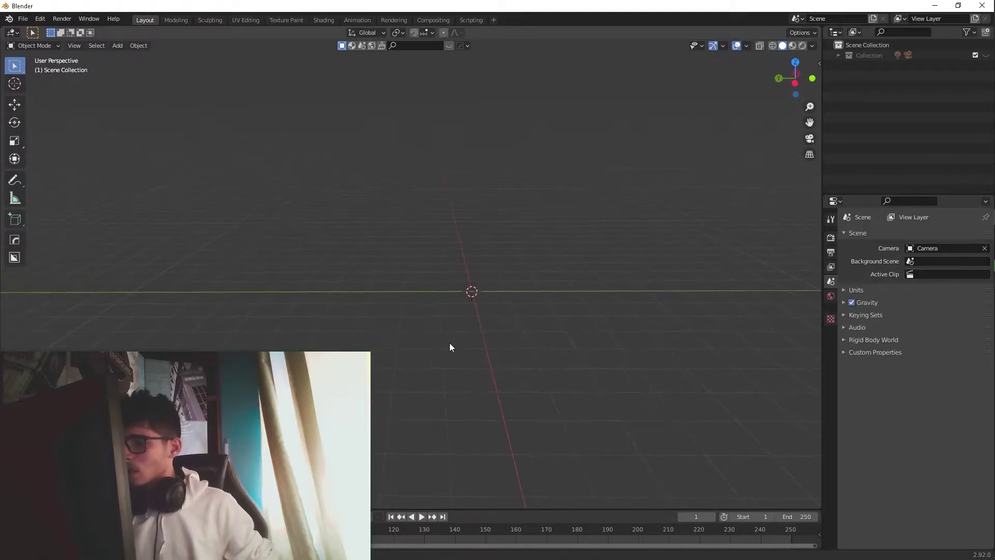
{"action": "key", "text": "shift+a"}
{"action": "mouse_move", "coordinate": [483, 304]}
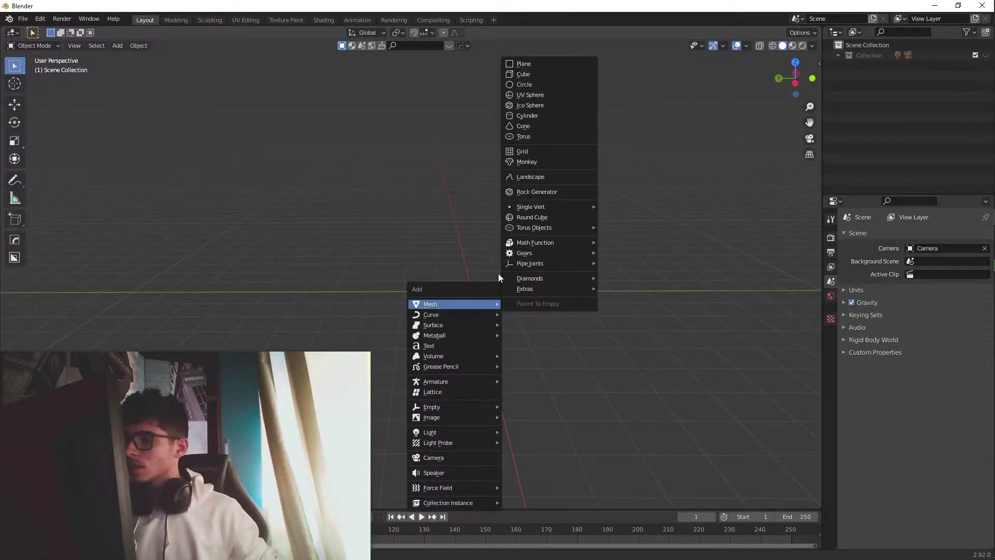
{"action": "left_click", "coordinate": [555, 74]}
{"action": "key", "text": "s"}
{"action": "key", "text": "z"}
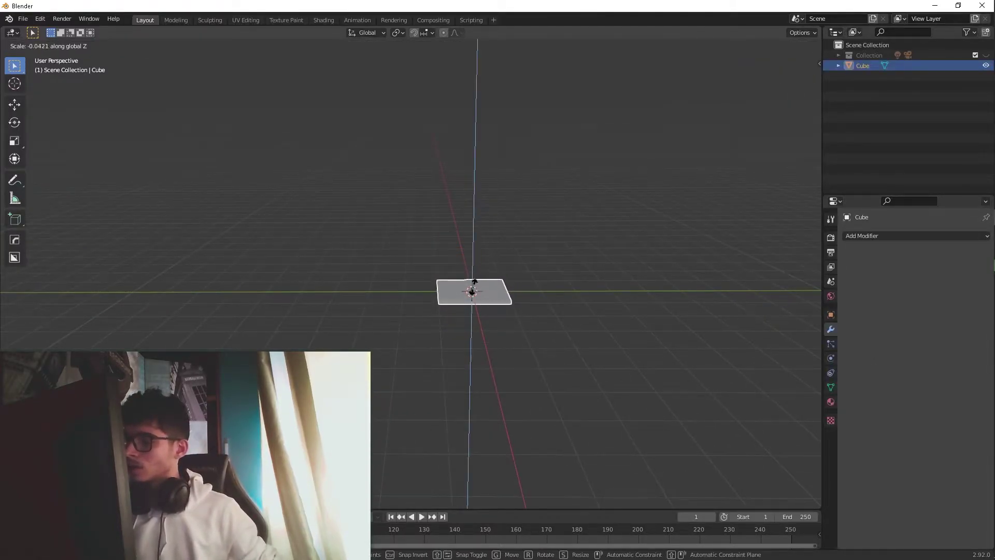
{"action": "left_click", "coordinate": [480, 293]}
Narrow the slab along X and enter Edit Mode with nothing selected.
{"action": "middle_click_drag", "start_coordinate": [480, 294], "coordinate": [400, 326]}
{"action": "key", "text": "s"}
{"action": "key", "text": "y"}
{"action": "key", "text": "x"}
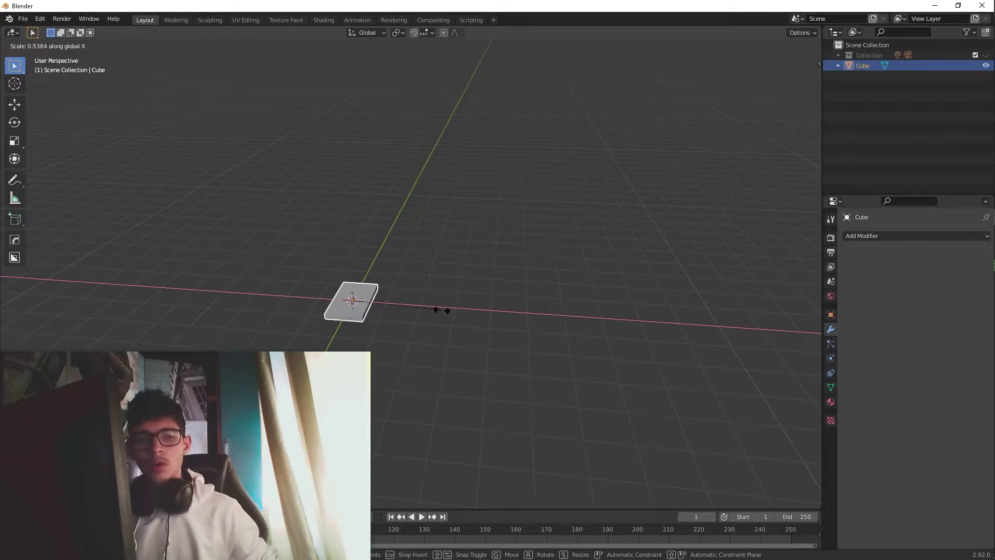
{"action": "left_click", "coordinate": [433, 310]}
{"action": "mouse_move", "coordinate": [412, 318]}
{"action": "middle_mouse_down"}
{"action": "mouse_move", "coordinate": [517, 353]}
{"action": "mouse_move", "coordinate": [521, 319]}
{"action": "mouse_move", "coordinate": [441, 321]}
{"action": "mouse_move", "coordinate": [313, 278]}
{"action": "mouse_move", "coordinate": [428, 311]}
{"action": "middle_mouse_up"}
{"action": "key", "text": "Tab"}
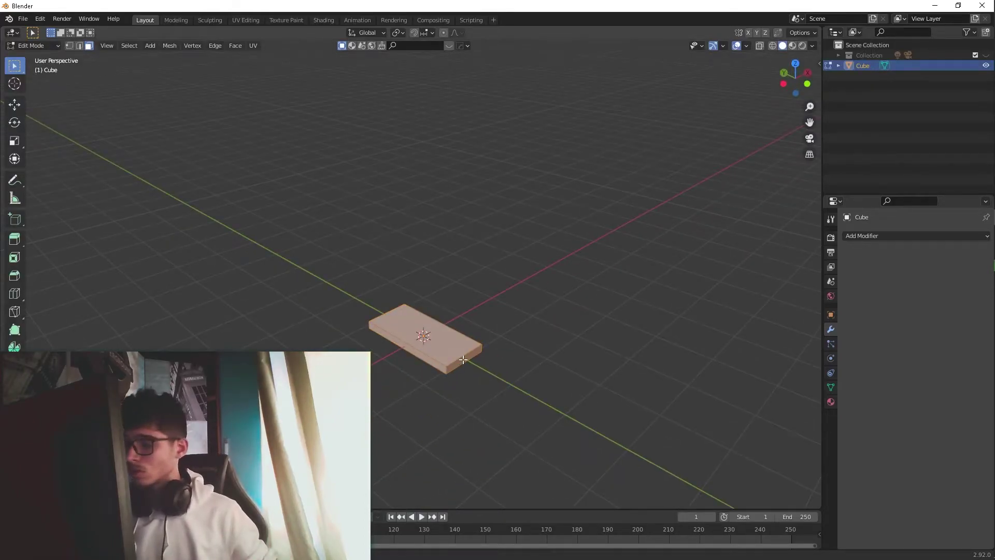
{"action": "key", "text": "alt+a"}
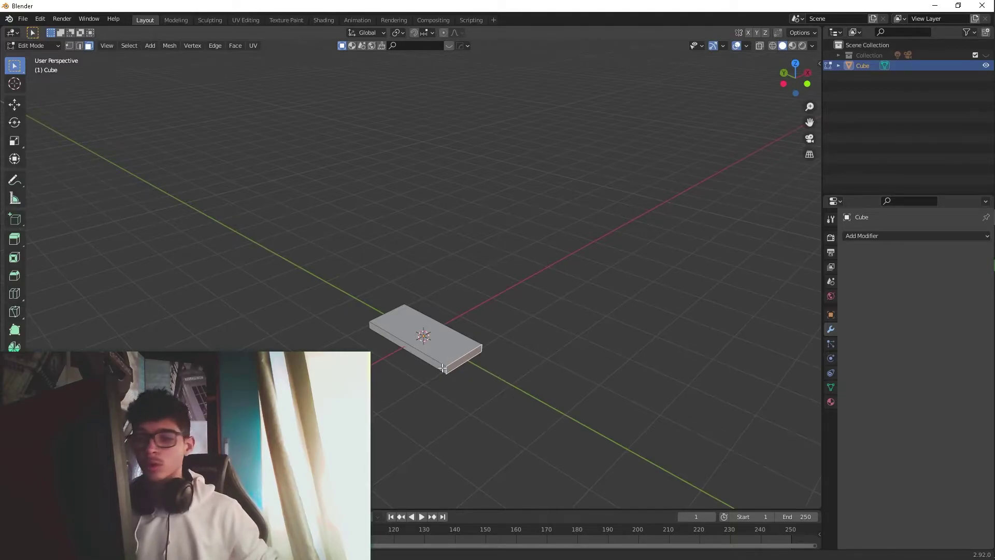
{"action": "key", "text": "shift+s"}
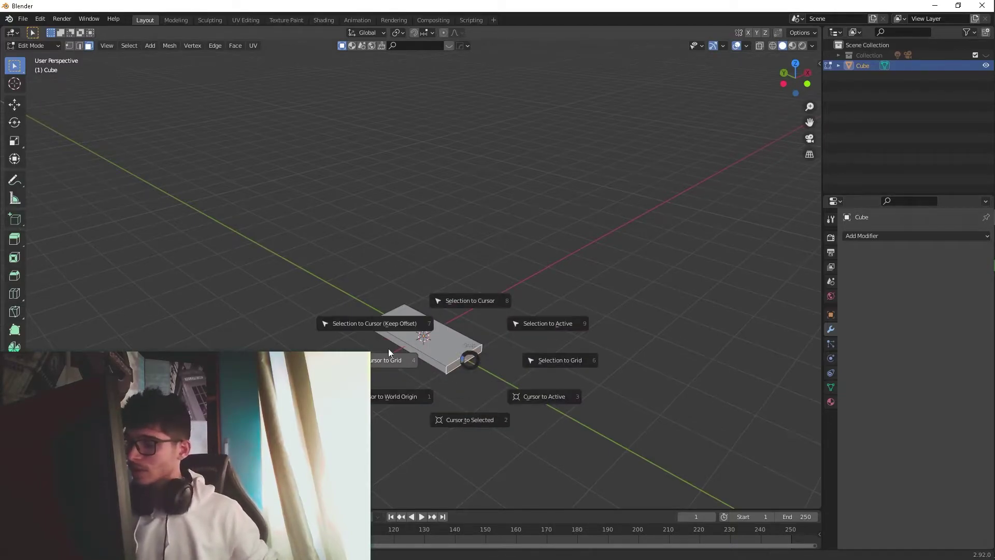
Snap the 3D cursor to the selected corner and set the slab's origin there.
{"action": "left_click", "coordinate": [462, 421]}
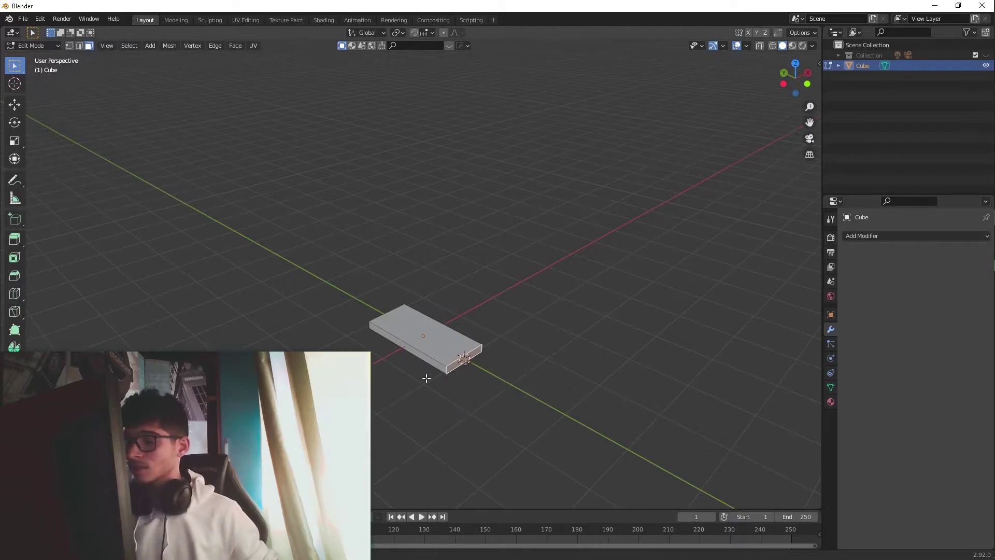
{"action": "key", "text": "Tab"}
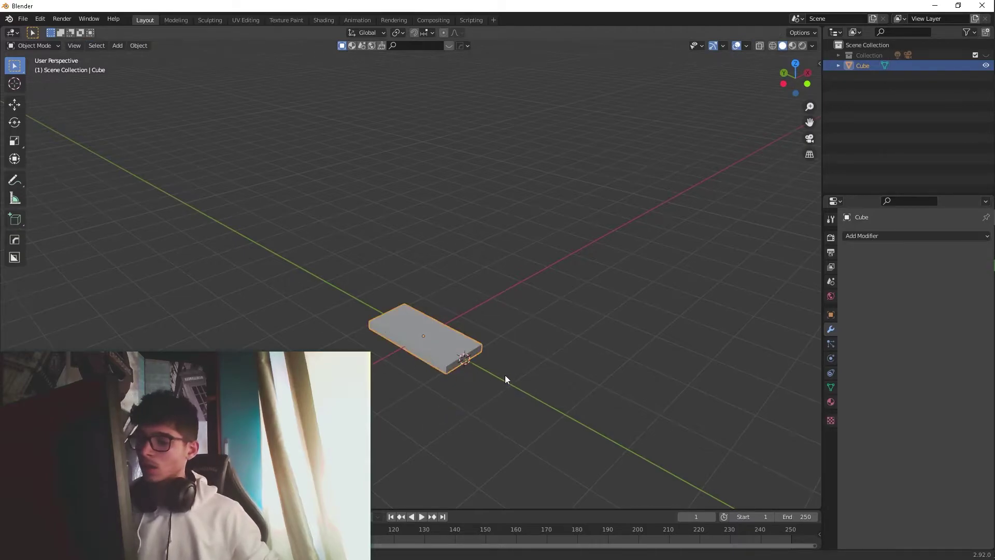
{"action": "right_click", "coordinate": [464, 359]}
{"action": "mouse_move", "coordinate": [474, 361]}
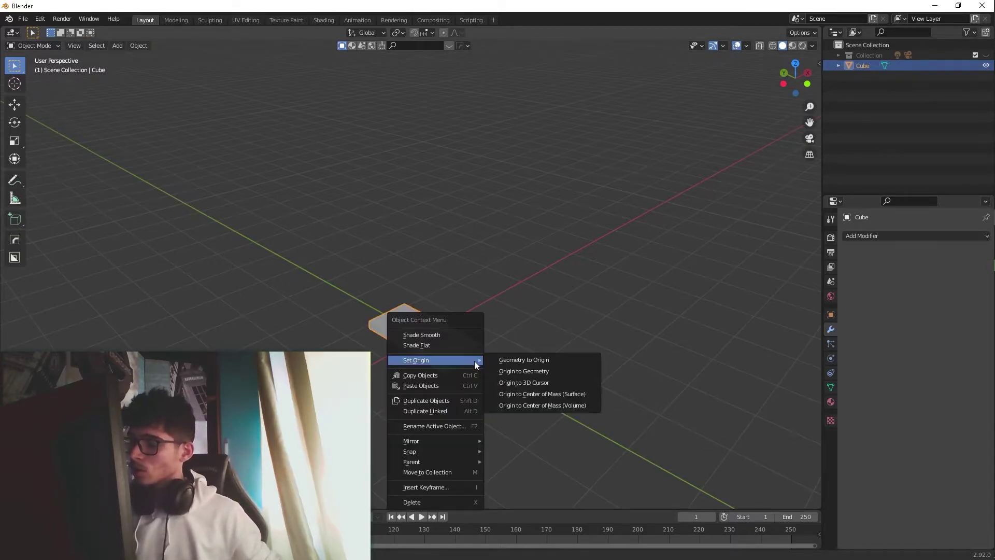
{"action": "left_click", "coordinate": [539, 383]}
{"action": "scroll", "coordinate": [461, 384], "scroll_direction": "down", "scroll_amount": 5}
{"action": "middle_click_drag", "start_coordinate": [450, 357], "coordinate": [479, 361]}
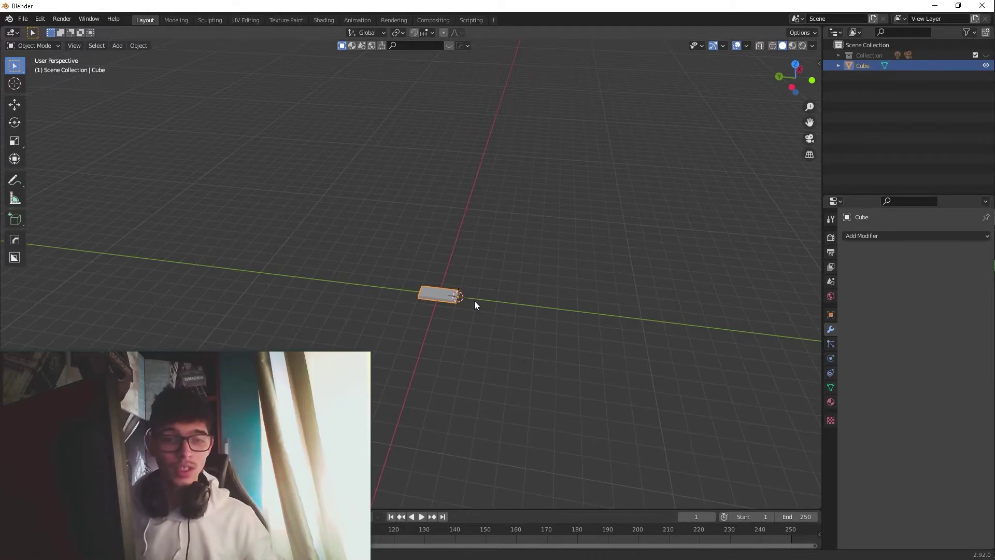
Add a Plain Axes Empty at the 3D cursor beside the slab.
{"action": "key", "text": "shift+a"}
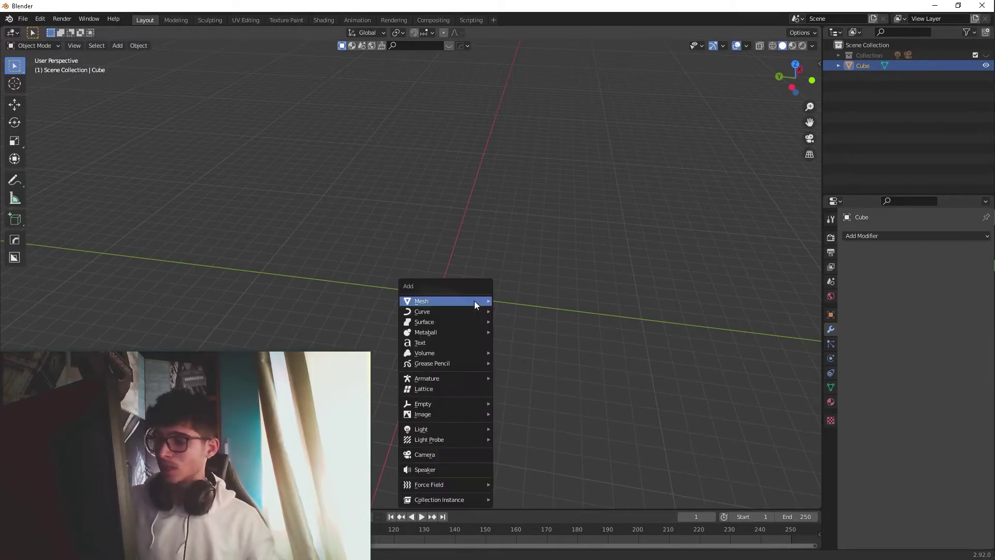
{"action": "mouse_move", "coordinate": [481, 405]}
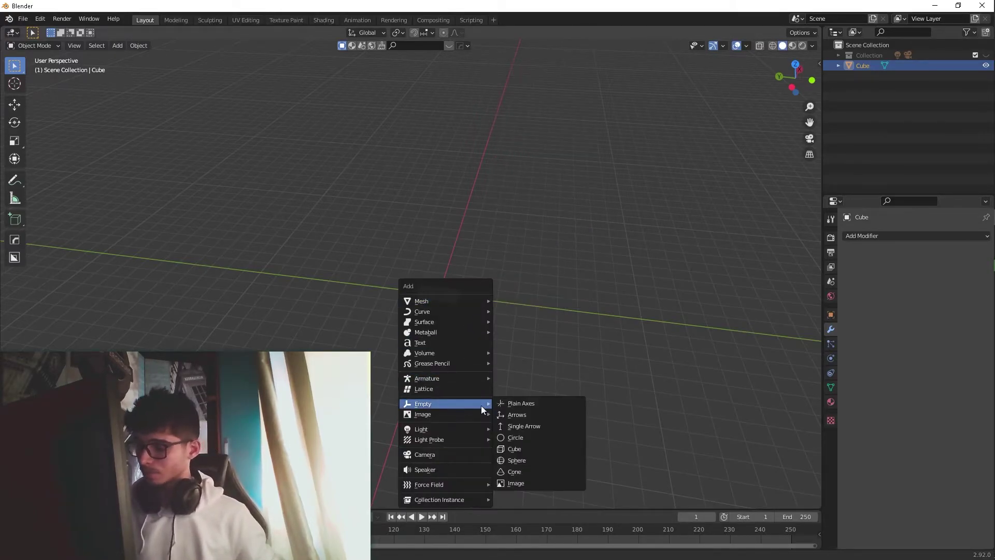
{"action": "left_click", "coordinate": [519, 403]}
{"action": "middle_click_drag", "start_coordinate": [530, 339], "coordinate": [451, 314]}
{"action": "middle_click_drag", "start_coordinate": [394, 346], "coordinate": [328, 290]}
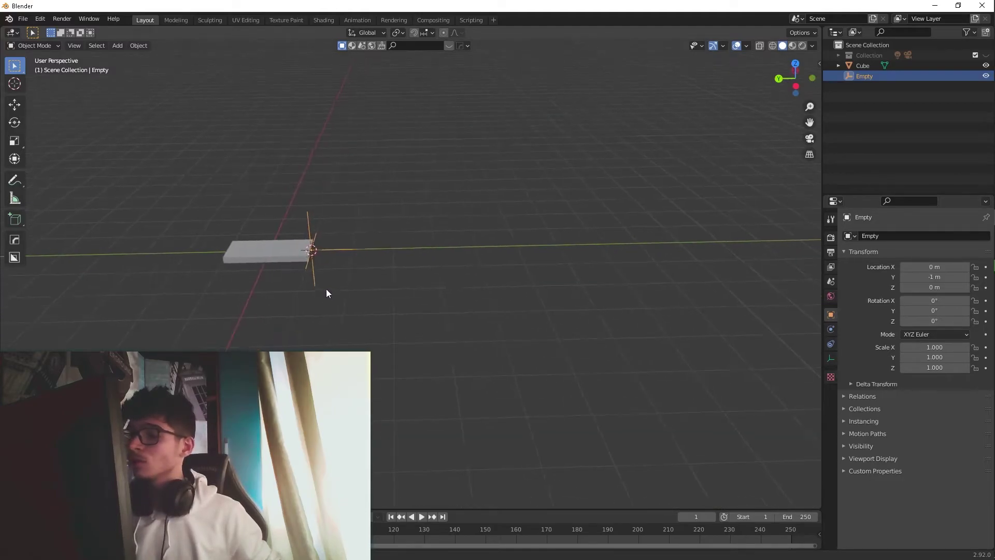
{"action": "scroll", "coordinate": [271, 278], "scroll_direction": "up", "scroll_amount": 3}
{"action": "scroll", "coordinate": [282, 282], "scroll_direction": "left", "scroll_amount": 3, "text": "ctrl"}
Apply transforms to the slab and Empty, then reselect the slab.
{"action": "left_click", "coordinate": [282, 280]}
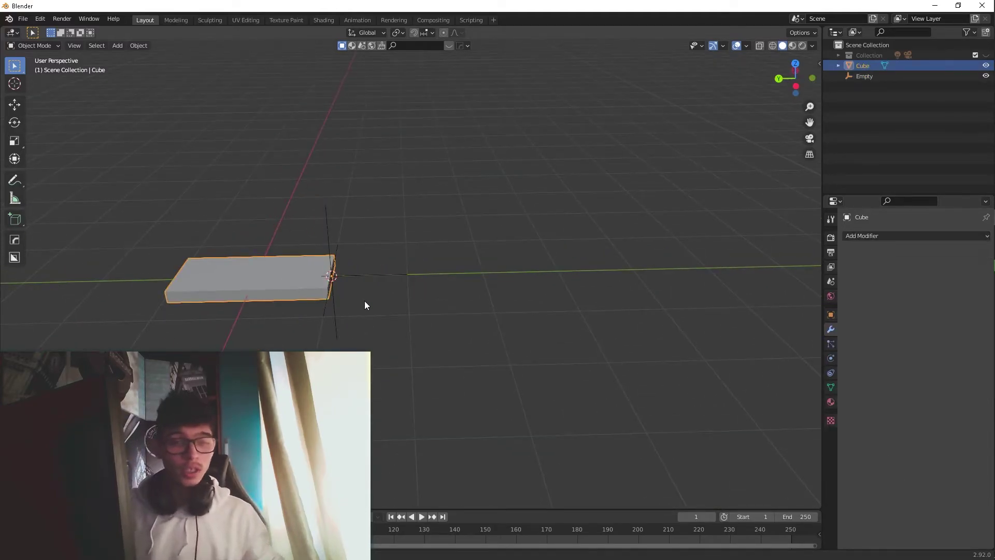
{"action": "key", "text": "ctrl+a"}
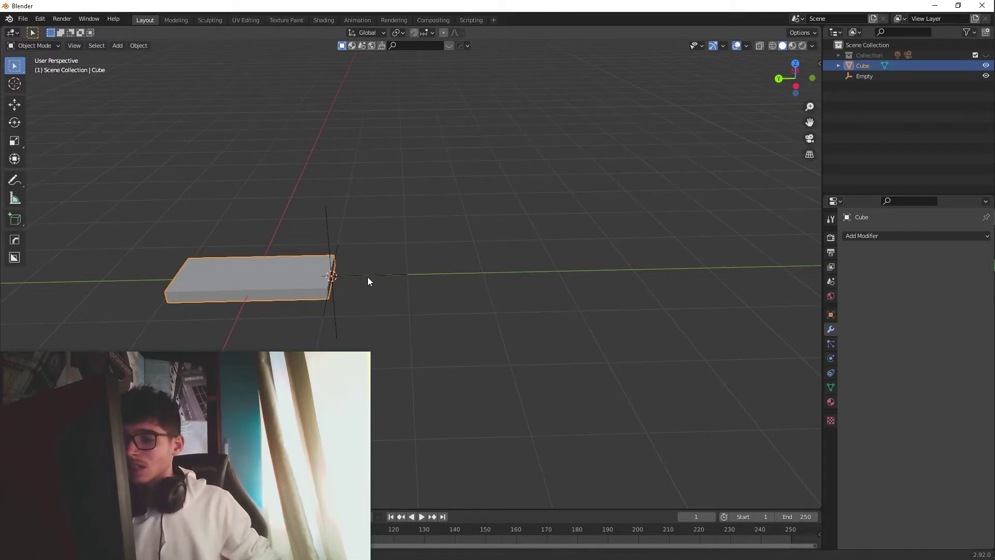
{"action": "left_click", "coordinate": [368, 280]}
{"action": "key", "text": "ctrl+a"}
{"action": "left_click", "coordinate": [452, 375]}
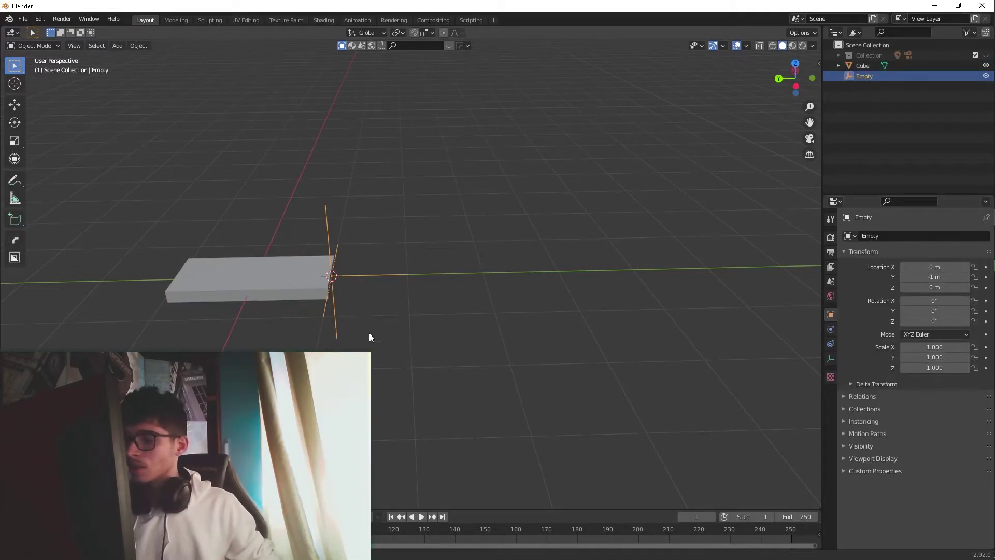
{"action": "scroll", "coordinate": [374, 345], "scroll_direction": "down", "scroll_amount": 3}
{"action": "scroll", "coordinate": [404, 302], "scroll_direction": "down", "scroll_amount": 3}
{"action": "left_click", "coordinate": [374, 275]}
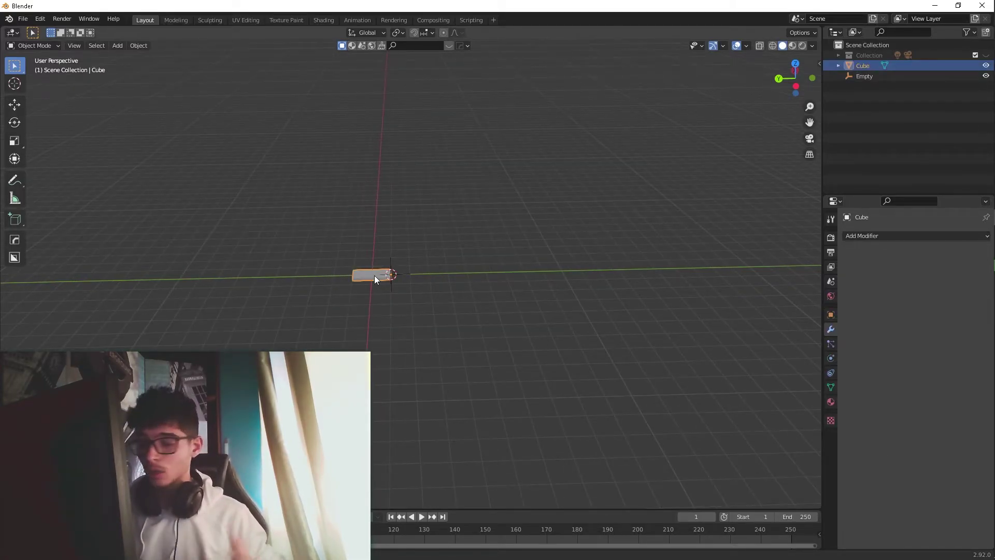
Add an Array modifier to the slab.
{"action": "left_click", "coordinate": [852, 236]}
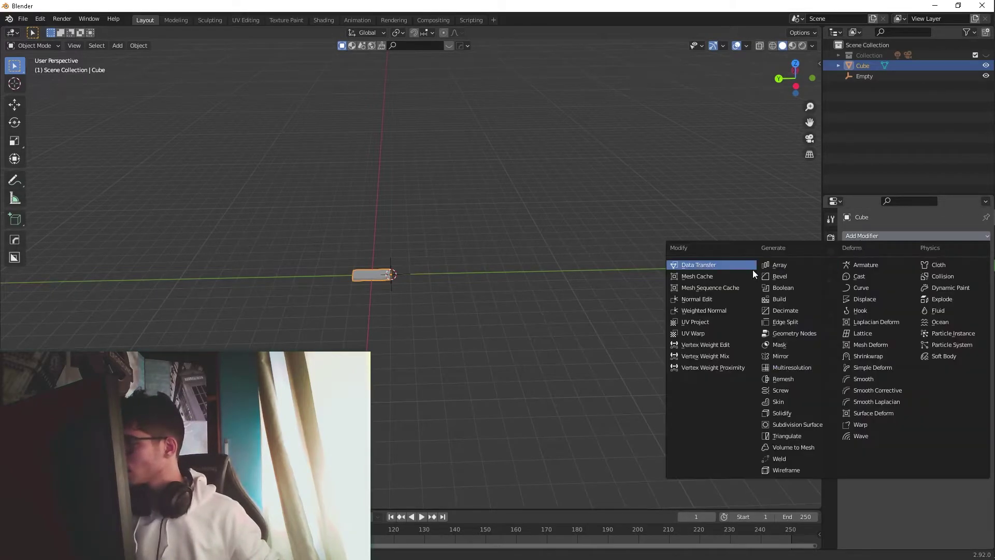
{"action": "left_click", "coordinate": [790, 265]}
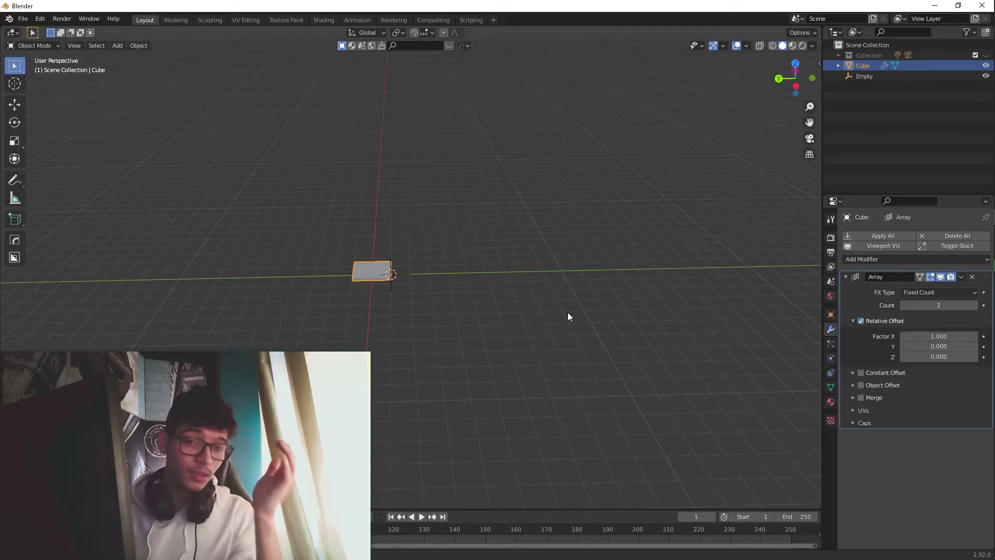
{"action": "scroll", "coordinate": [372, 316], "scroll_direction": "up", "scroll_amount": 3}
{"action": "middle_click_drag", "start_coordinate": [576, 304], "coordinate": [430, 251]}
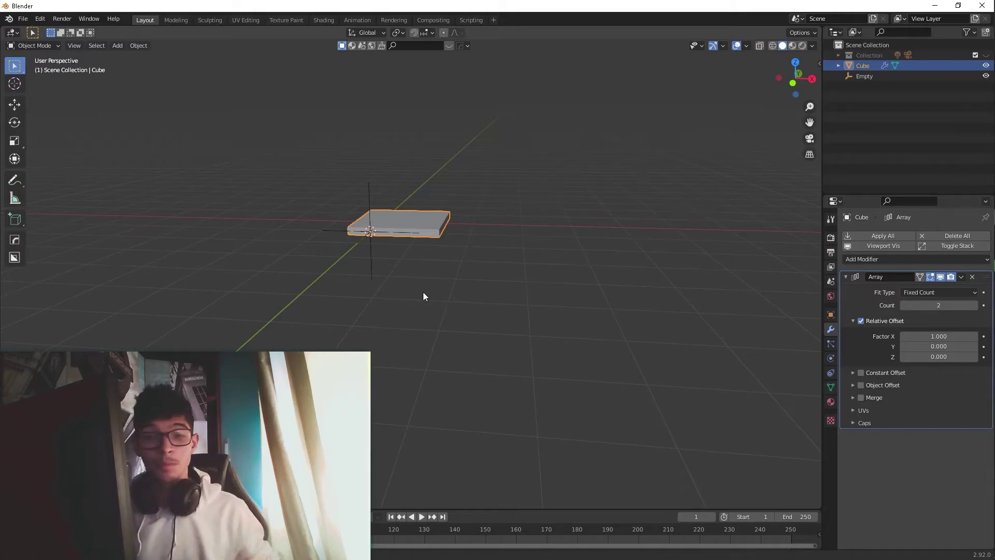
{"action": "middle_click_drag", "start_coordinate": [421, 311], "coordinate": [377, 303]}
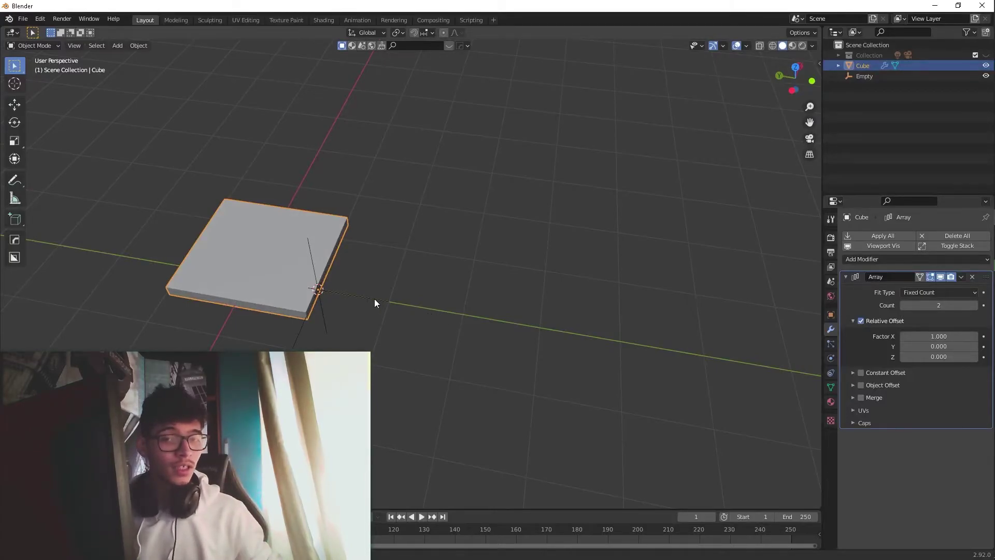
{"action": "scroll", "coordinate": [437, 297], "scroll_direction": "down", "scroll_amount": 4}
{"action": "middle_click_drag", "start_coordinate": [438, 298], "coordinate": [430, 302]}
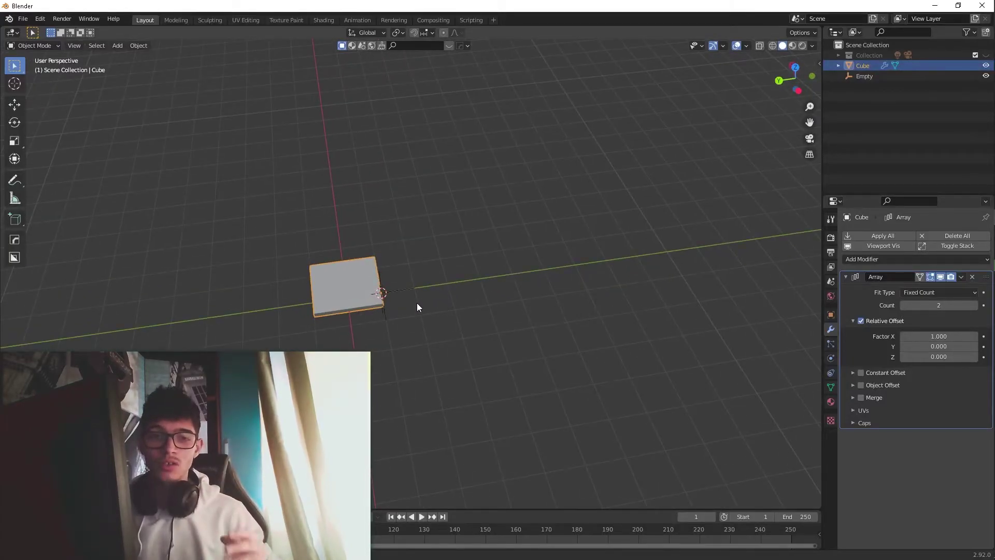
{"action": "middle_click_drag", "start_coordinate": [440, 333], "coordinate": [398, 270]}
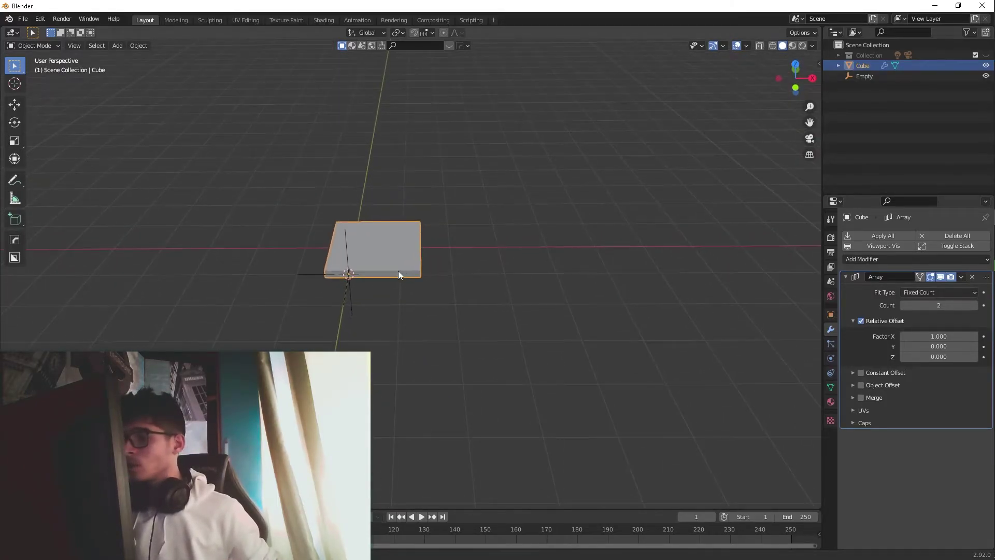
Replace the array's relative offset with an object offset using the Empty.
{"action": "left_click", "coordinate": [860, 321]}
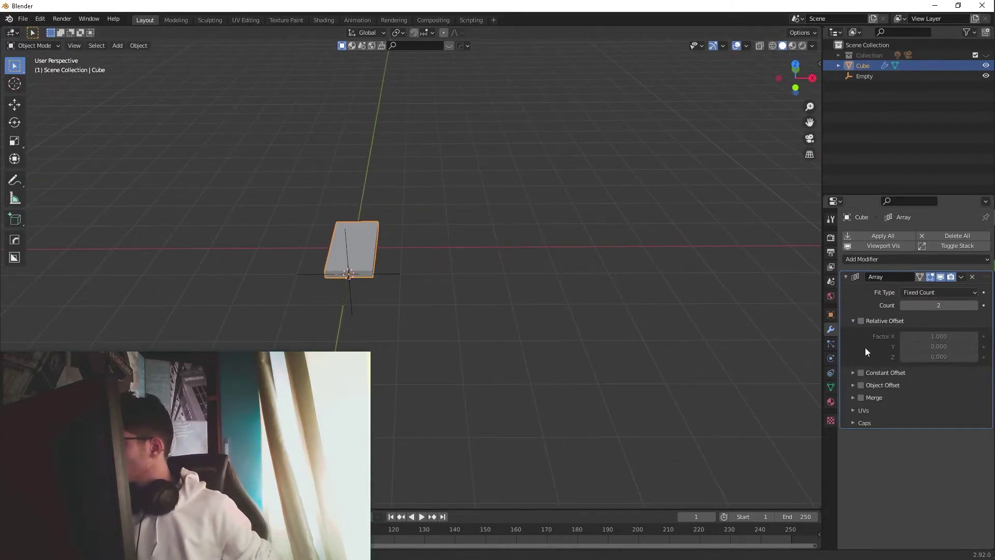
{"action": "left_click", "coordinate": [852, 385]}
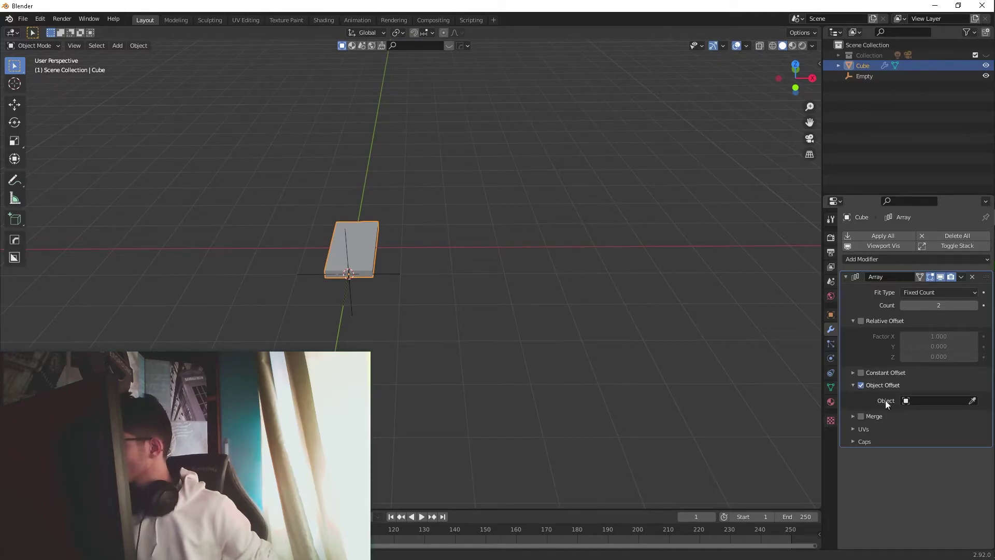
{"action": "left_click", "coordinate": [930, 400]}
{"action": "left_click", "coordinate": [917, 428]}
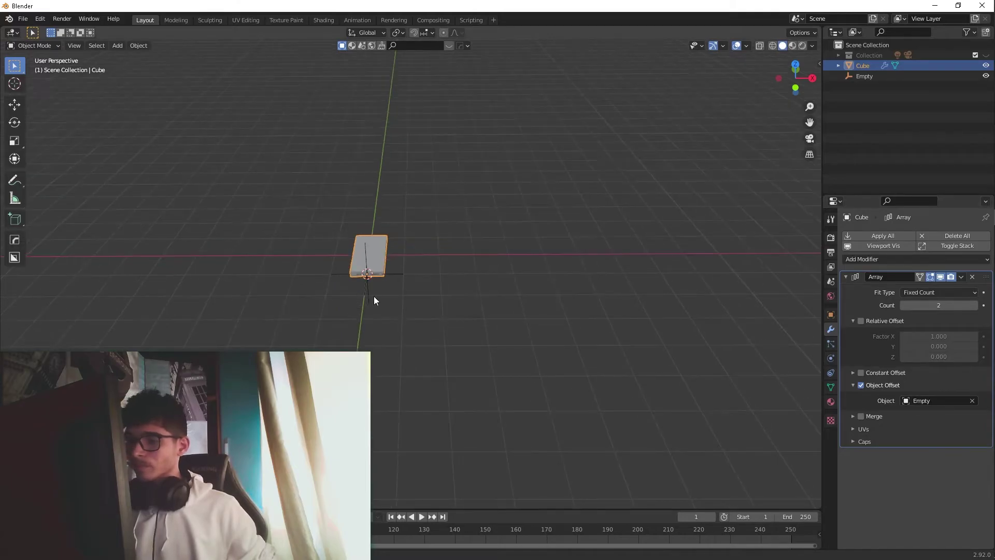
{"action": "scroll", "coordinate": [370, 301], "scroll_direction": "down", "scroll_amount": 3}
{"action": "middle_click_drag", "start_coordinate": [365, 301], "coordinate": [402, 291]}
Raise the Empty along Z and shift it along X to offset the second slab.
{"action": "left_click", "coordinate": [402, 288]}
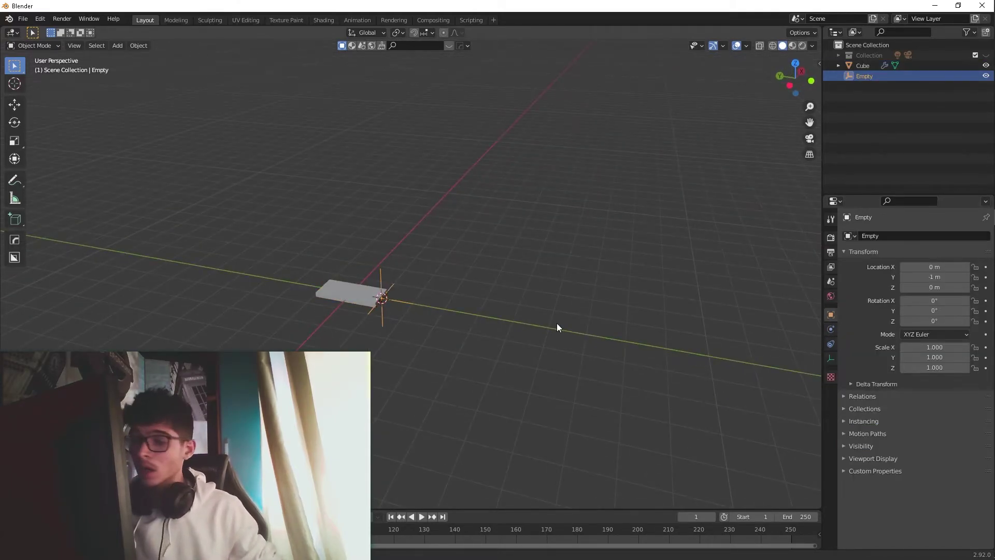
{"action": "key", "text": "g"}
{"action": "key", "text": "z"}
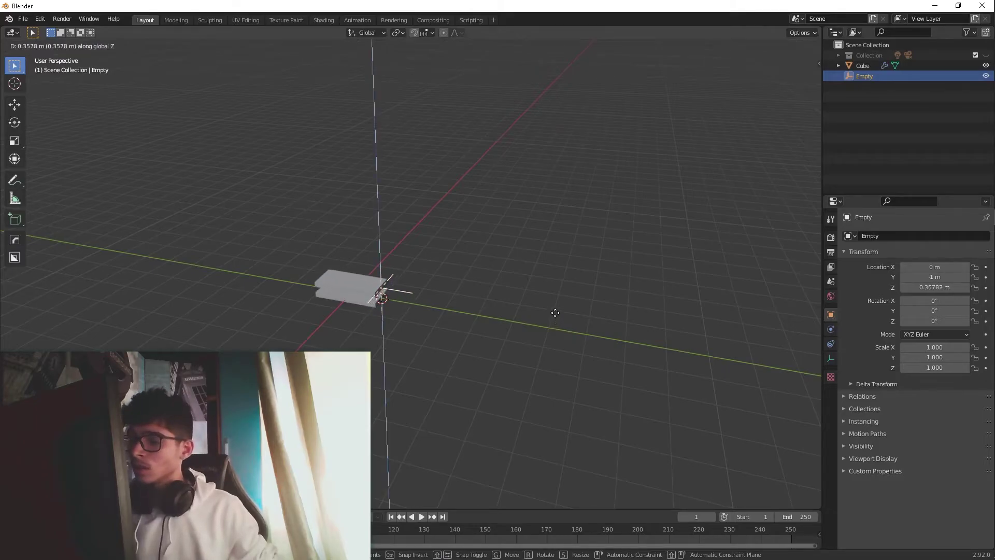
{"action": "left_click", "coordinate": [555, 312]}
{"action": "middle_click_drag", "start_coordinate": [555, 313], "coordinate": [441, 303]}
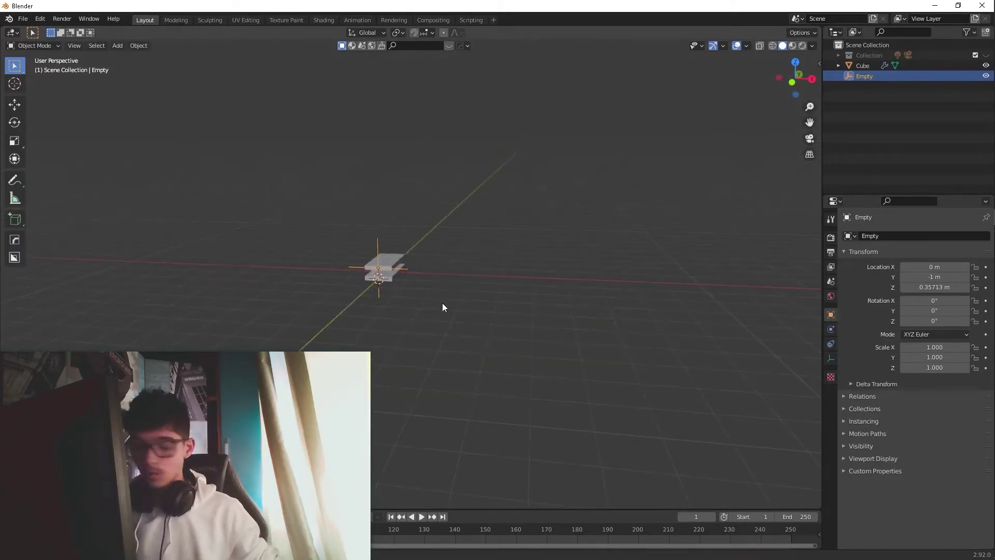
{"action": "key", "text": "g"}
{"action": "key", "text": "y"}
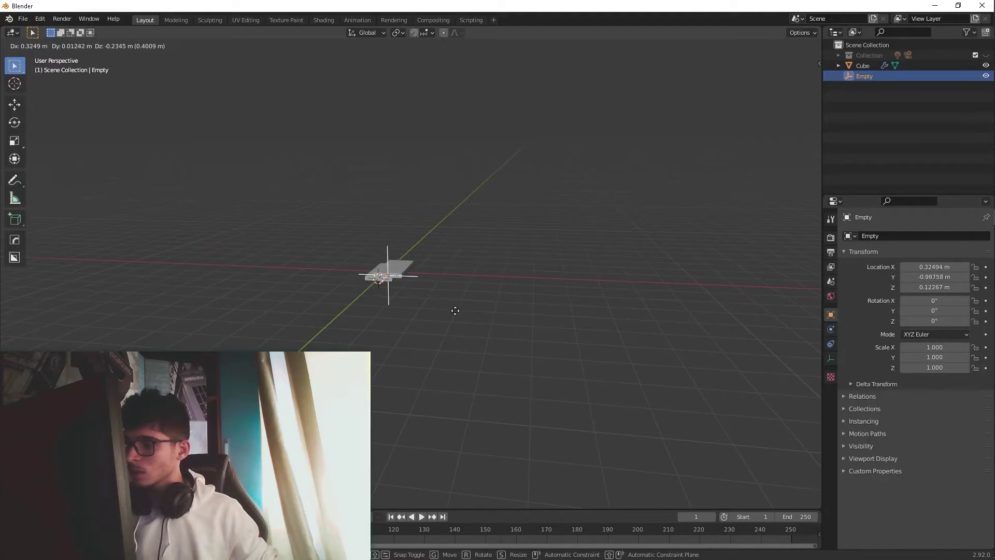
{"action": "key", "text": "x"}
{"action": "left_click", "coordinate": [458, 311]}
{"action": "middle_click_drag", "start_coordinate": [456, 312], "coordinate": [383, 319]}
Fine-tune the Empty's position to X 0.59077 m, Z 0.41429 m.
{"action": "key", "text": "g"}
{"action": "key", "text": "z"}
{"action": "left_click", "coordinate": [487, 346]}
{"action": "key", "text": "g"}
{"action": "key", "text": "x"}
{"action": "left_click", "coordinate": [401, 337]}
Raise the slab's Array count to 21 steps.
{"action": "left_click", "coordinate": [360, 300]}
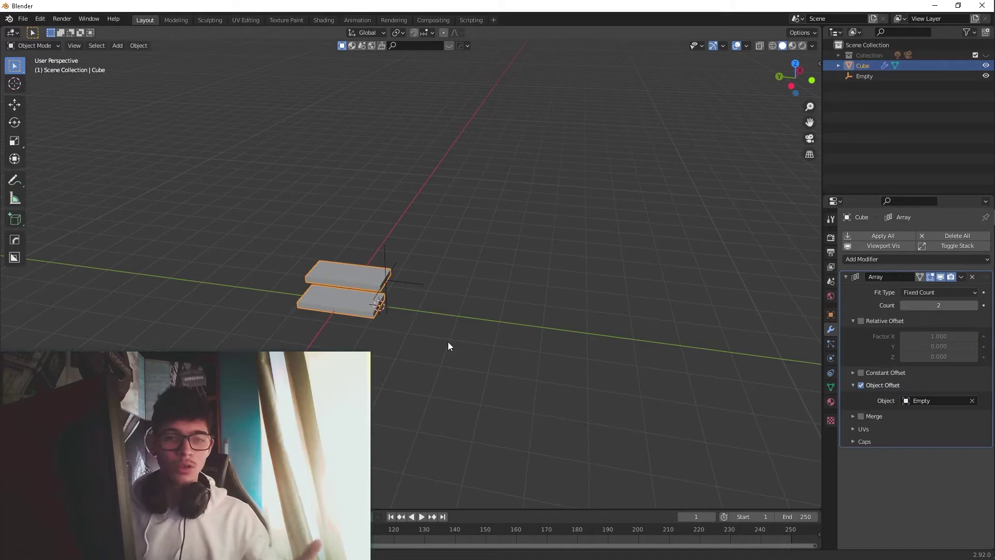
{"action": "left_click_drag", "start_coordinate": [932, 305], "coordinate": [990, 307]}
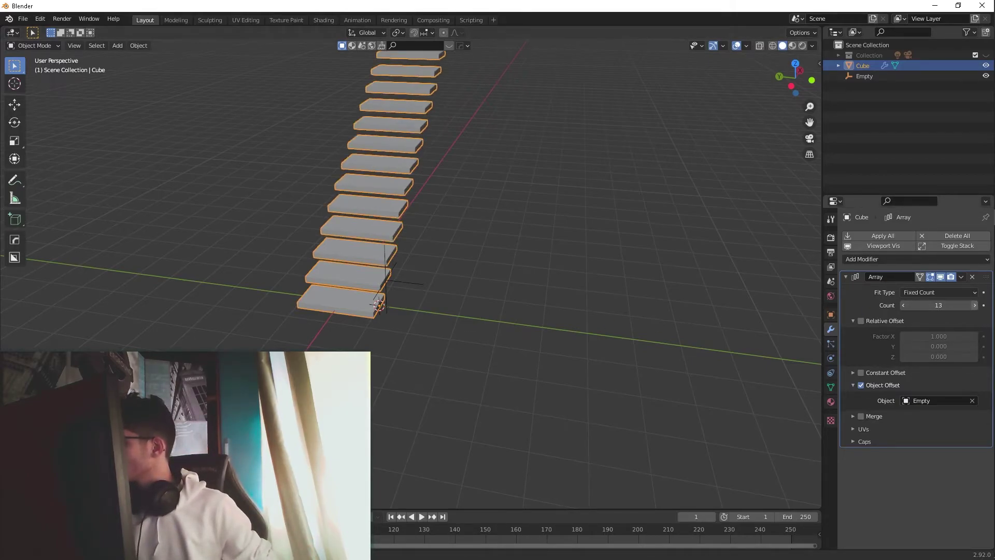
{"action": "scroll", "coordinate": [625, 291], "scroll_direction": "down", "scroll_amount": 6}
{"action": "scroll", "coordinate": [476, 262], "scroll_direction": "up", "scroll_amount": 5}
{"action": "left_click", "coordinate": [974, 306]}
{"action": "left_click", "coordinate": [975, 305]}
{"action": "left_click", "coordinate": [974, 306]}
{"action": "left_click", "coordinate": [975, 305]}
{"action": "left_click", "coordinate": [974, 306]}
{"action": "left_click", "coordinate": [974, 306]}
{"action": "left_click", "coordinate": [412, 279]}
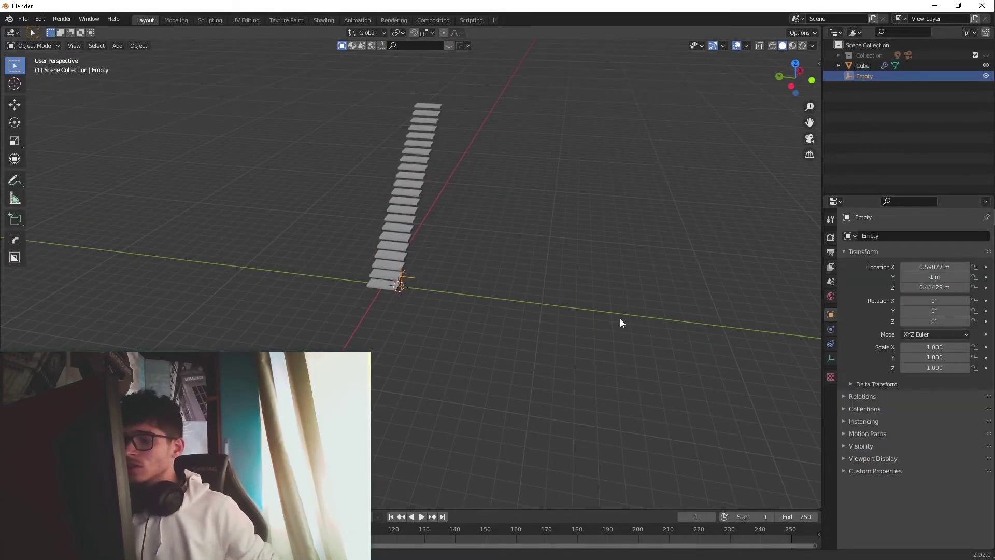
Rotate the Empty -27.2° around Z to twist the stair.
{"action": "key", "text": "r"}
{"action": "key", "text": "z"}
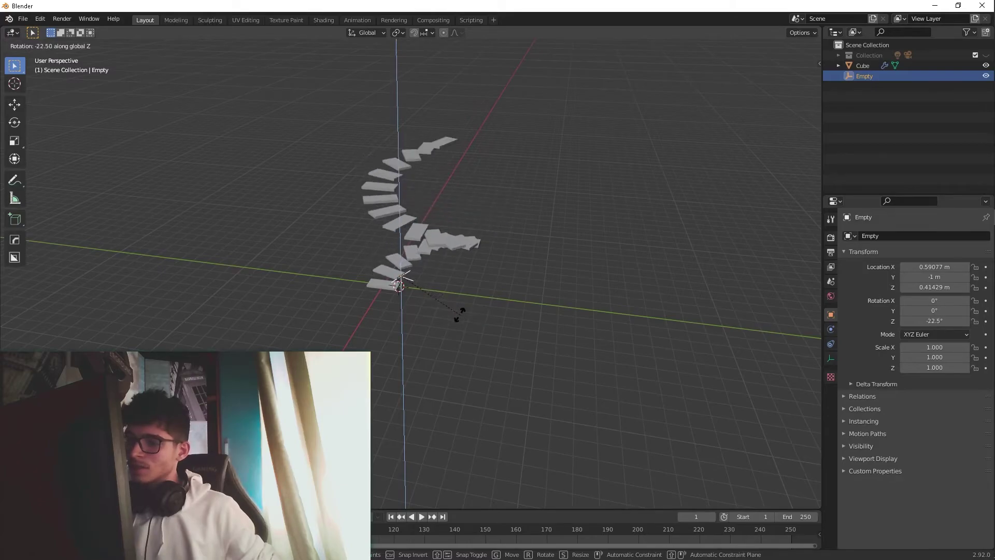
{"action": "left_click", "coordinate": [437, 311]}
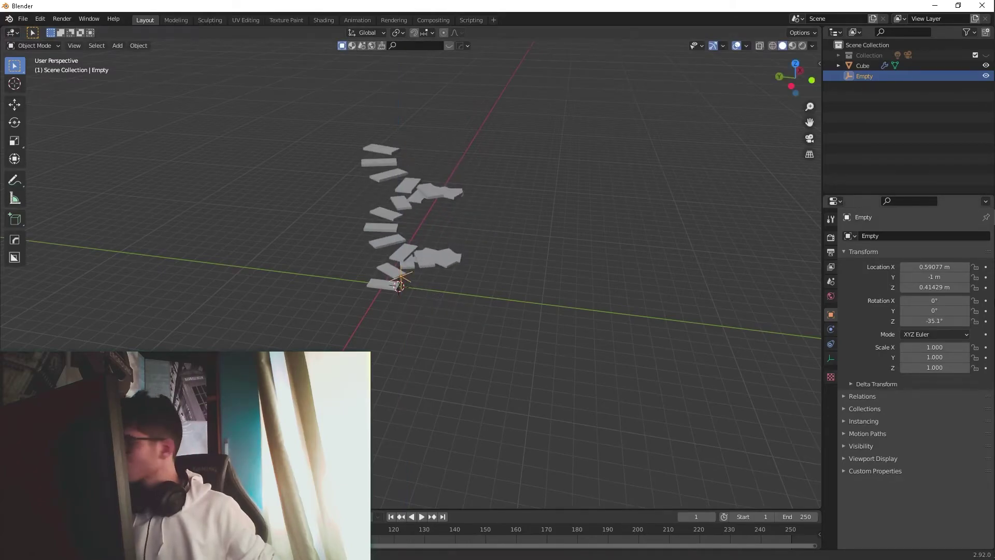
Increase the staircase's Array count to 29 steps.
{"action": "left_click", "coordinate": [381, 277]}
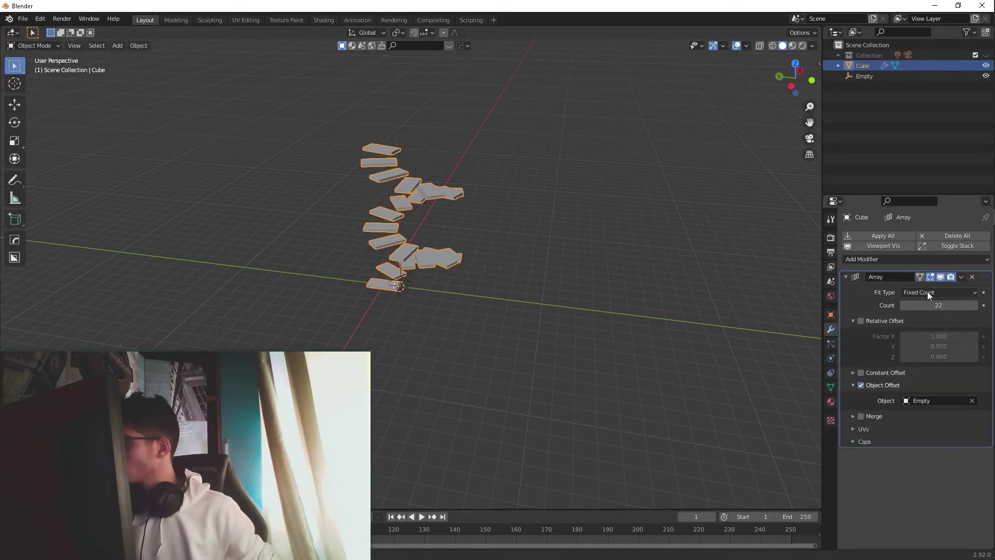
{"action": "left_click_drag", "start_coordinate": [968, 305], "coordinate": [973, 307]}
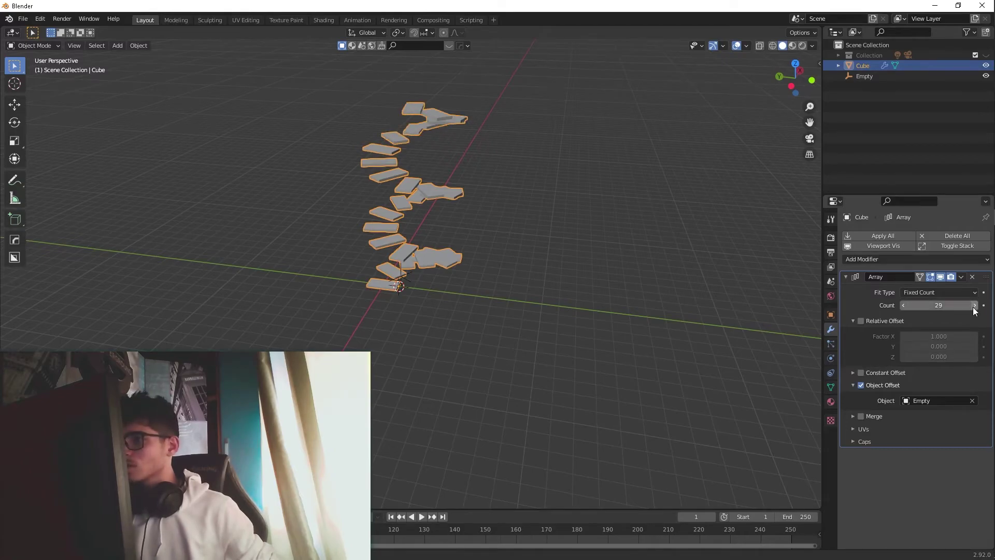
{"action": "left_click", "coordinate": [408, 280]}
{"action": "key", "text": "t"}
{"action": "middle_click_drag", "start_coordinate": [517, 302], "coordinate": [576, 283]}
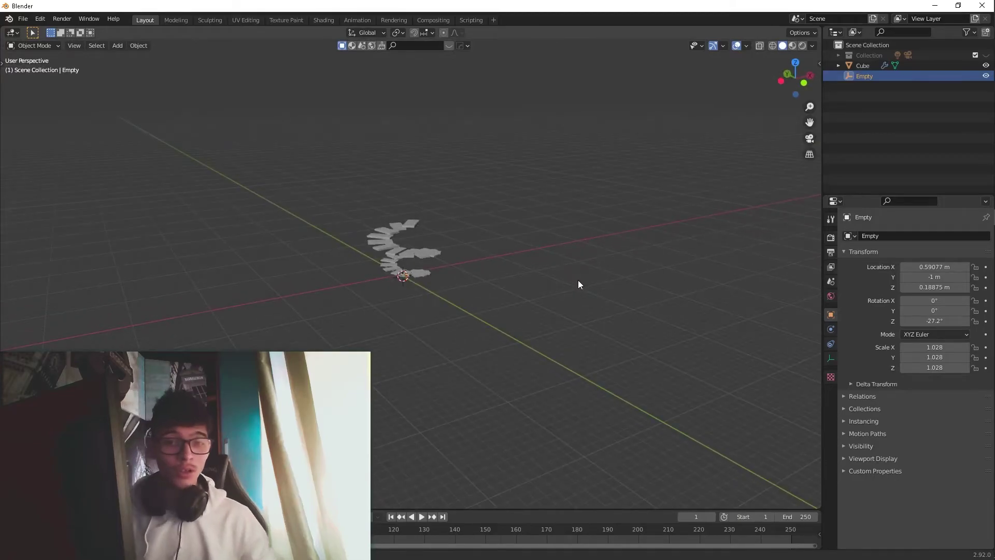
{"action": "scroll", "coordinate": [449, 285], "scroll_direction": "up", "scroll_amount": 5}
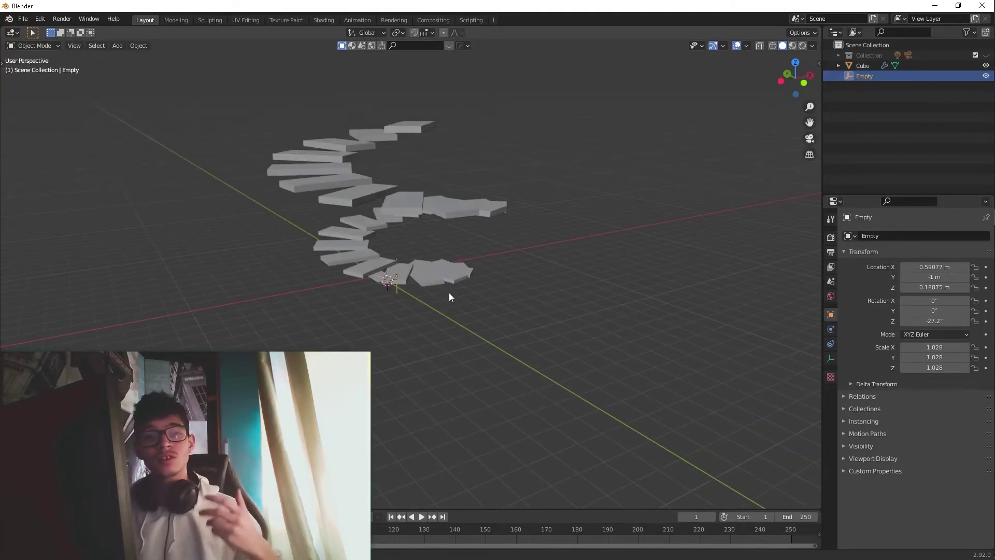
{"action": "left_click", "coordinate": [431, 268]}
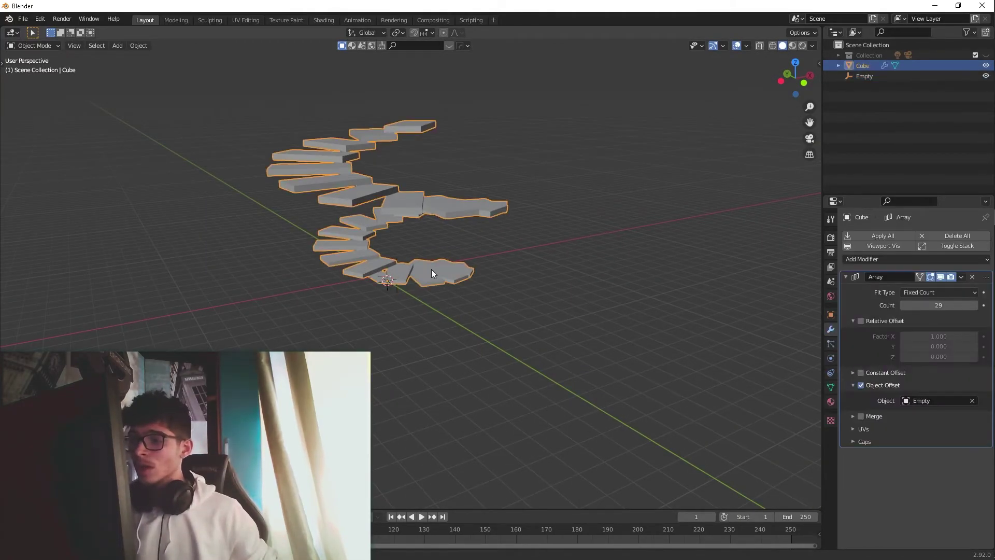
Stretch the new cube tall along Z and raise it through the spiral's center.
{"action": "middle_click_drag", "start_coordinate": [419, 267], "coordinate": [347, 294]}
{"action": "scroll", "coordinate": [411, 280], "scroll_direction": "down", "scroll_amount": 5}
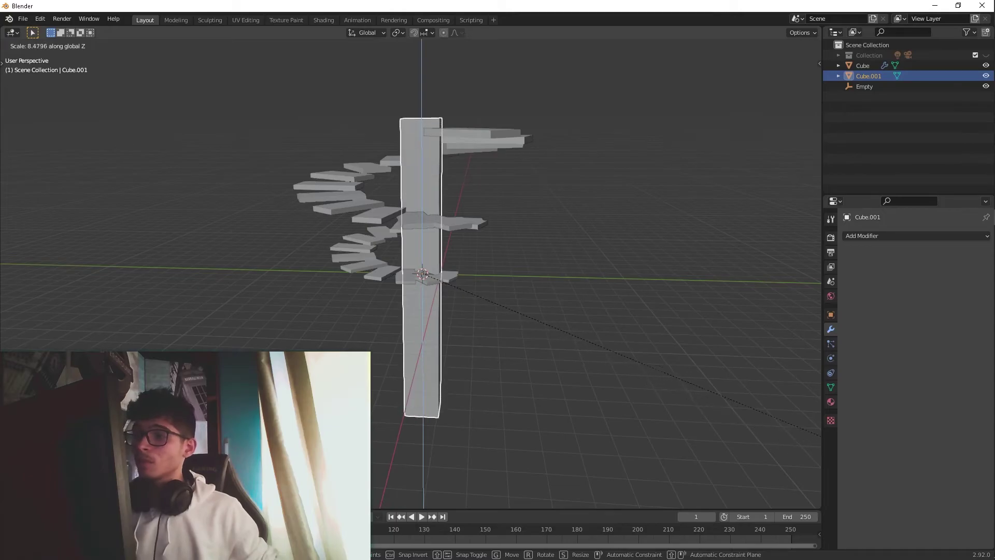
{"action": "left_click", "coordinate": [242, 43]}
{"action": "key", "text": "g"}
{"action": "key", "text": "z"}
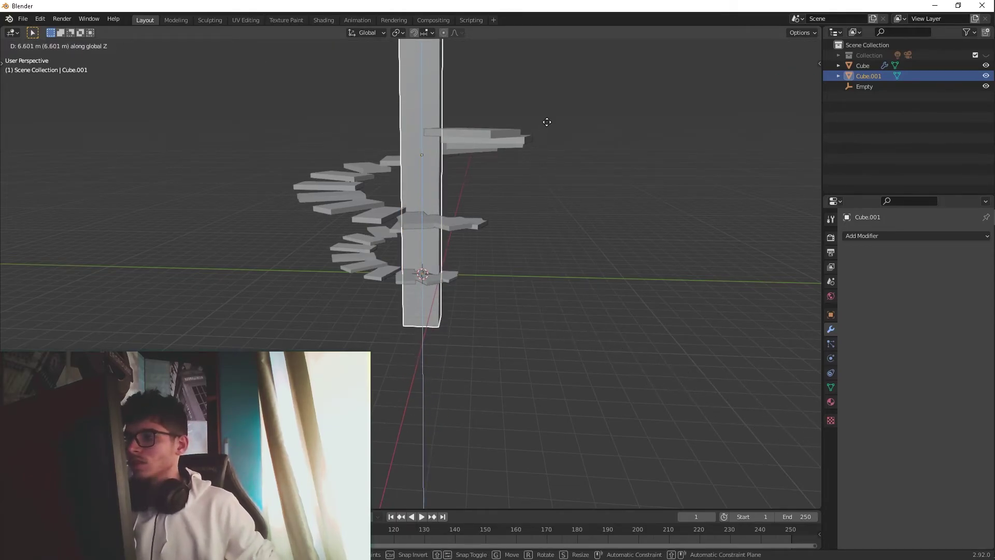
{"action": "left_click", "coordinate": [559, 107]}
{"action": "middle_click_drag", "start_coordinate": [559, 107], "coordinate": [451, 245]}
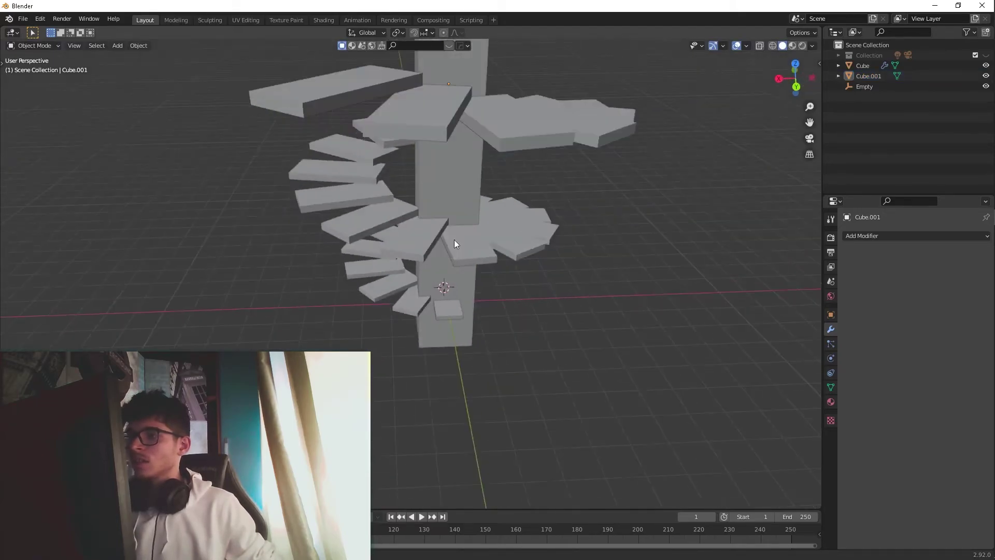
{"action": "scroll", "coordinate": [456, 228], "scroll_direction": "down", "scroll_amount": 5}
Inspect the stair up close, selecting the staircase and then the pillar.
{"action": "left_click", "coordinate": [461, 215]}
{"action": "scroll", "coordinate": [466, 285], "scroll_direction": "up", "scroll_amount": 3}
{"action": "middle_click_drag", "start_coordinate": [446, 281], "coordinate": [424, 215]}
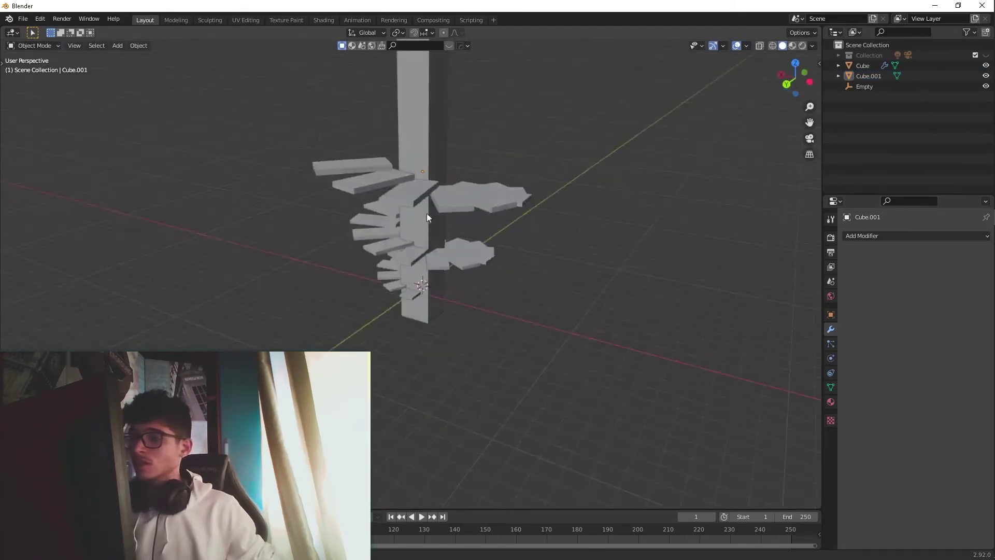
{"action": "left_click", "coordinate": [424, 216]}
{"action": "left_click", "coordinate": [435, 298]}
{"action": "middle_click_drag", "start_coordinate": [481, 304], "coordinate": [358, 309]}
{"action": "scroll", "coordinate": [472, 340], "scroll_direction": "up", "scroll_amount": 3}
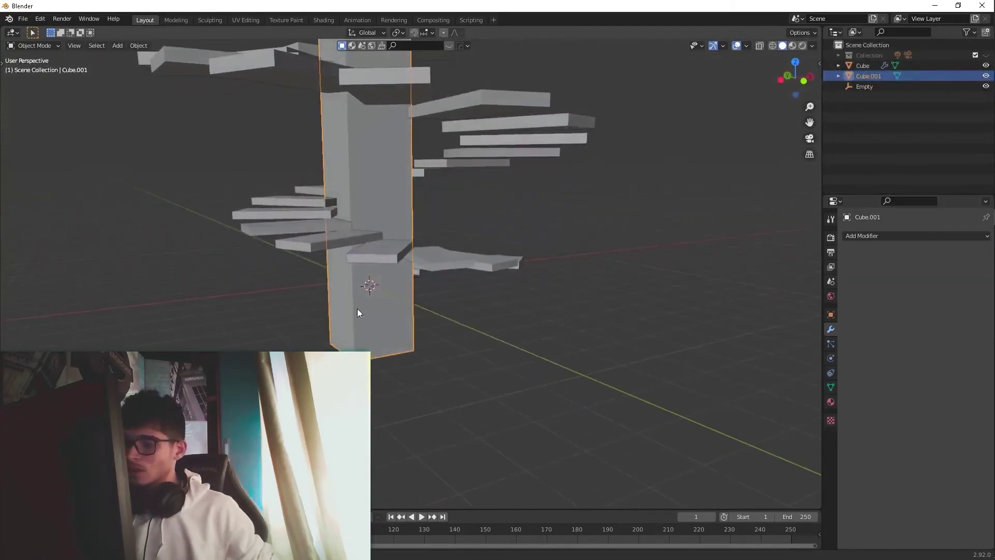
Hide Cube.001 and rotate the Empty to -17.1° on Z.
{"action": "key", "text": "h"}
{"action": "left_click", "coordinate": [387, 286]}
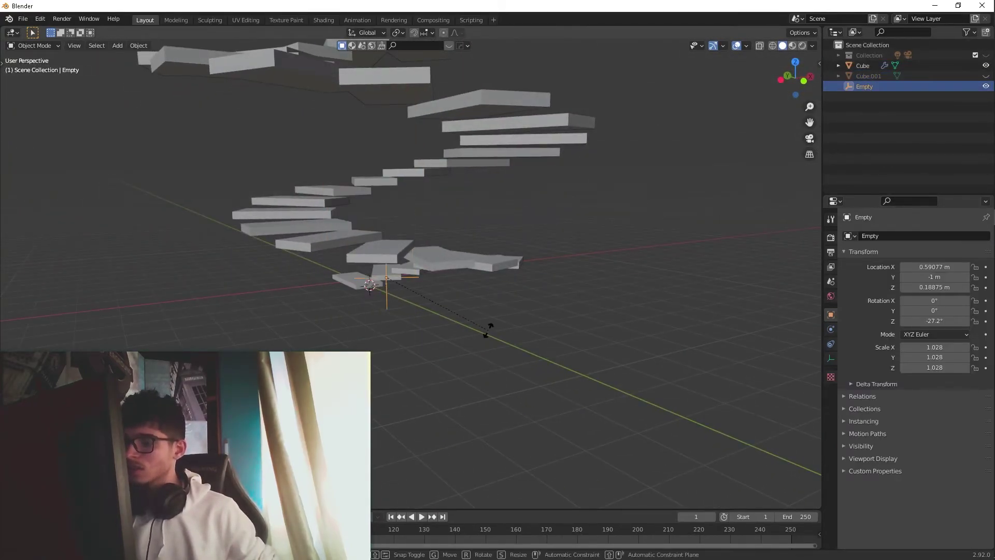
{"action": "key", "text": "r"}
{"action": "key", "text": "z"}
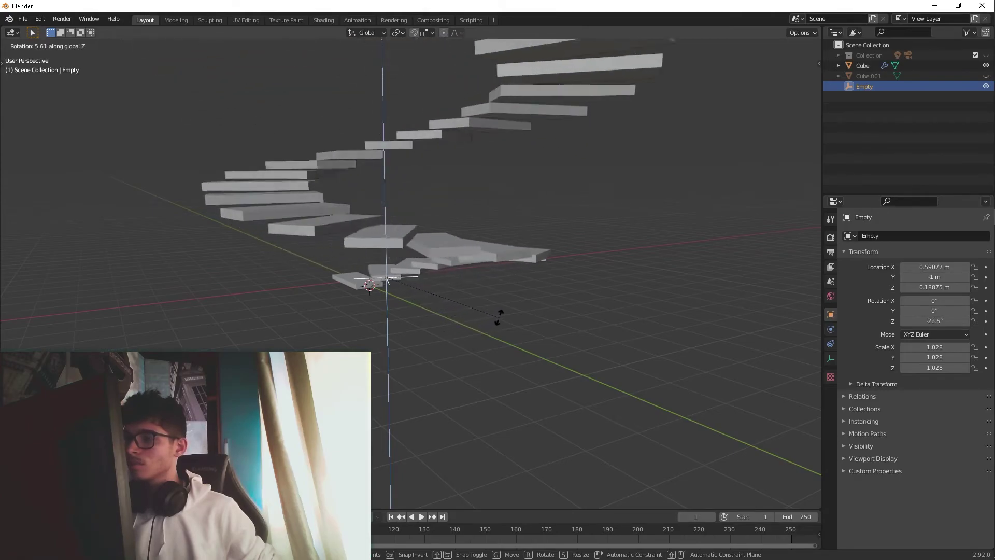
{"action": "left_click", "coordinate": [526, 310]}
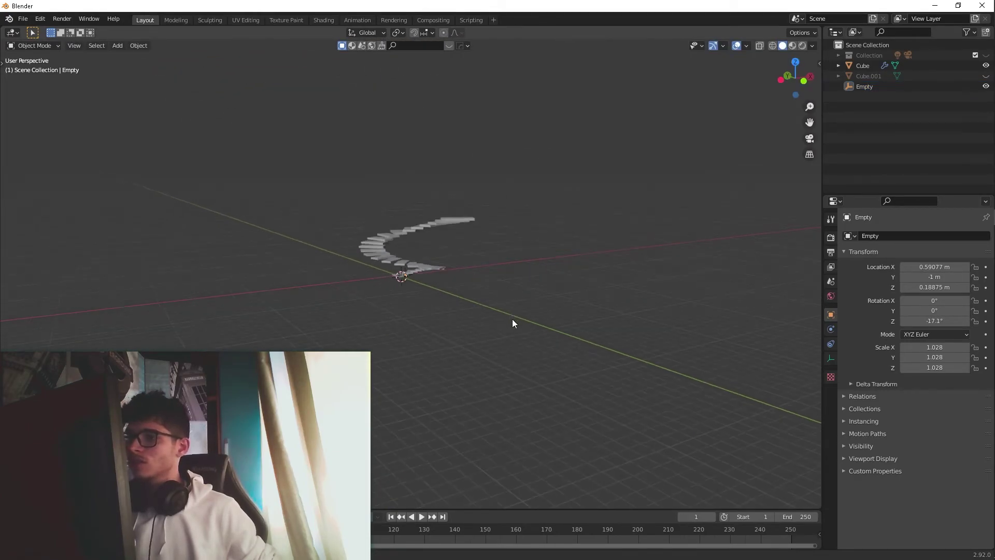